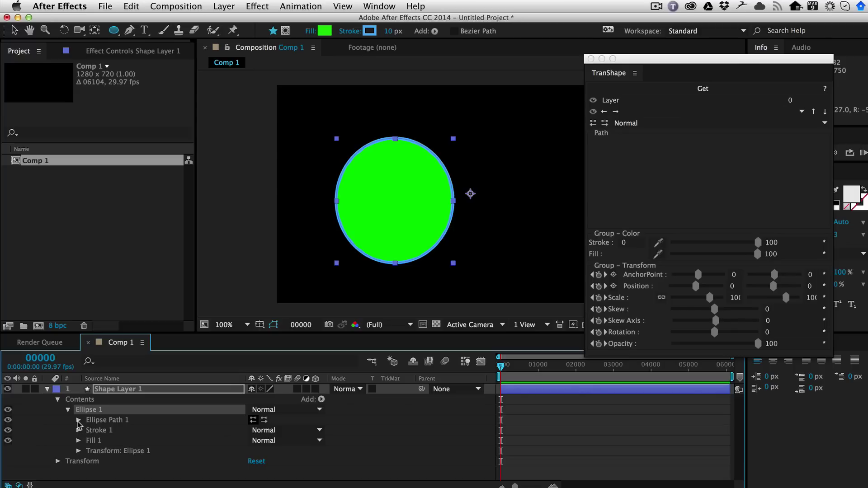
# Examine the ellipse's path and stroke properties in Shape Layer 1's contents in the timeline, and collapse them
pyautogui.click(78, 421)
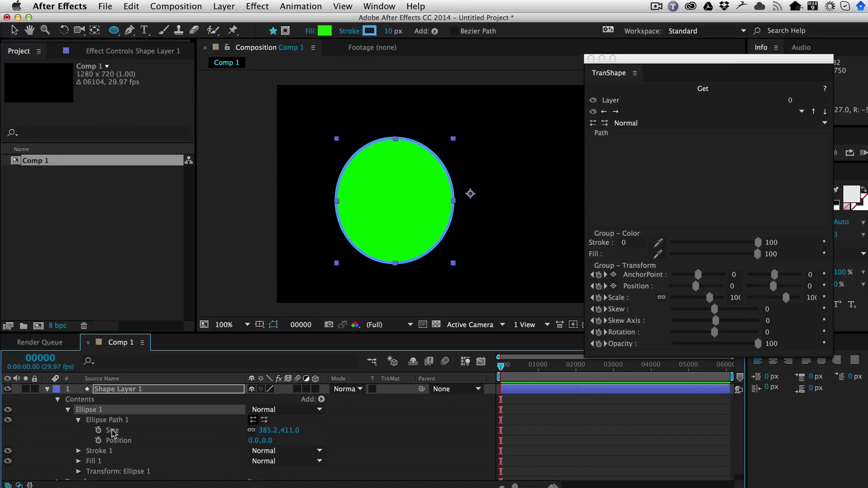
pyautogui.scroll(-1, 82, 446)
pyautogui.click(79, 445)
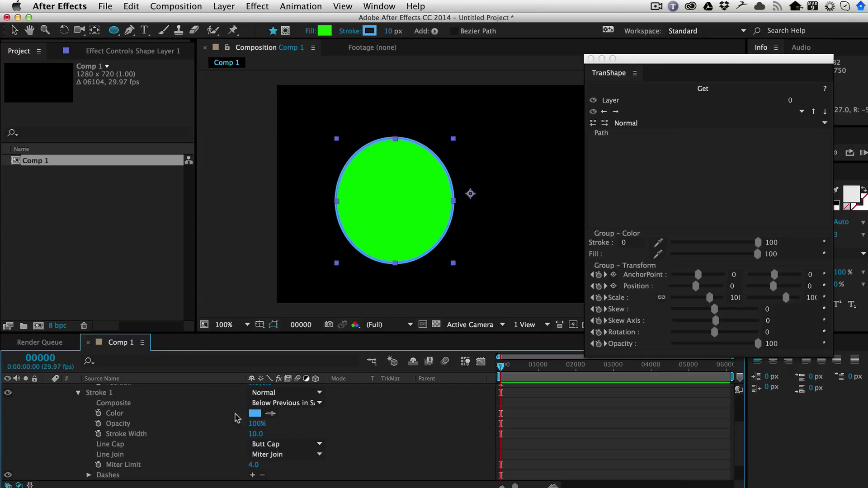
pyautogui.scroll(5, 177, 437)
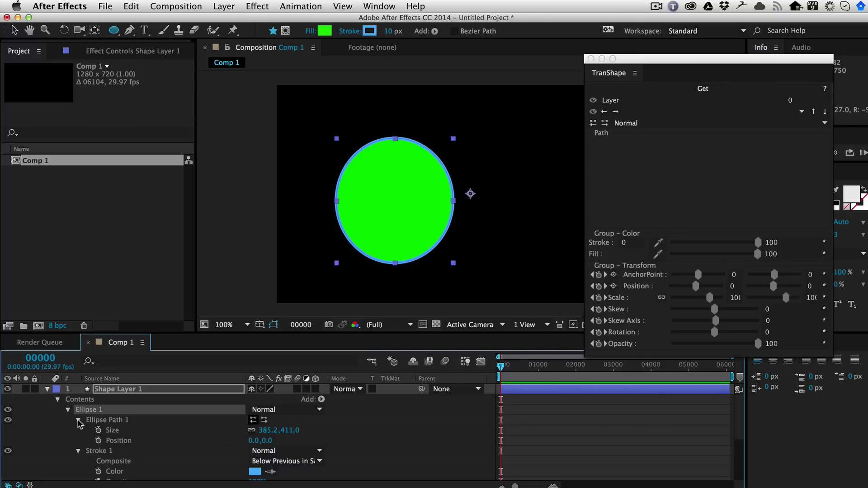
pyautogui.click(79, 421)
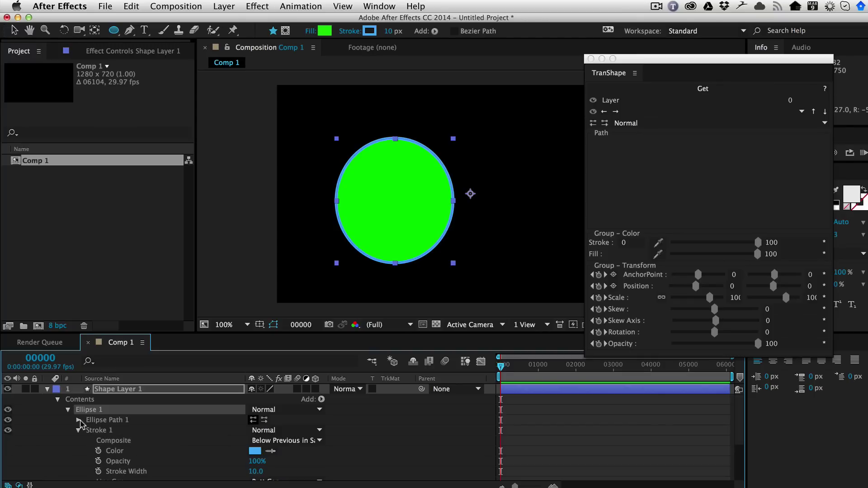
pyautogui.click(79, 431)
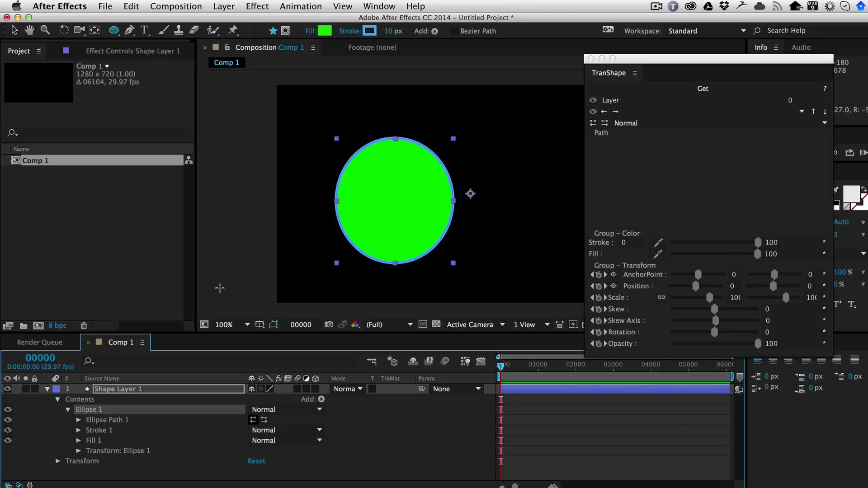
# Load Shape Layer 1 into TranShape and look over the script's settings page
pyautogui.click(125, 391)
pyautogui.click(719, 91)
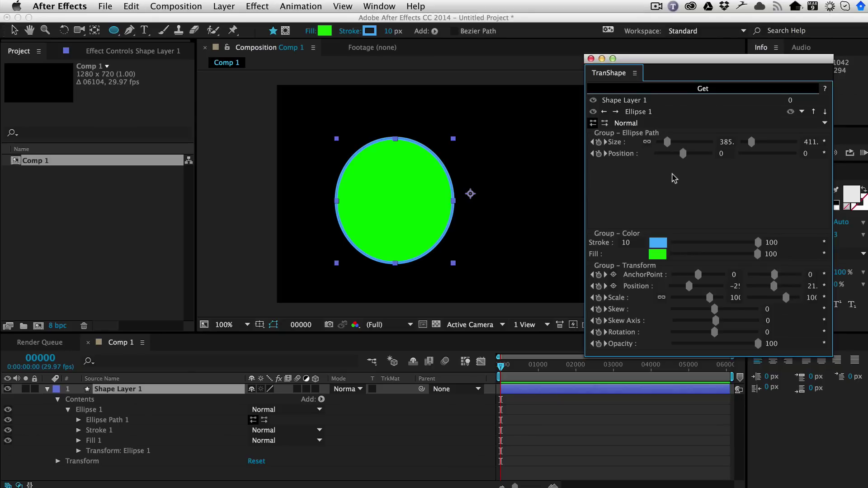
pyautogui.click(825, 89)
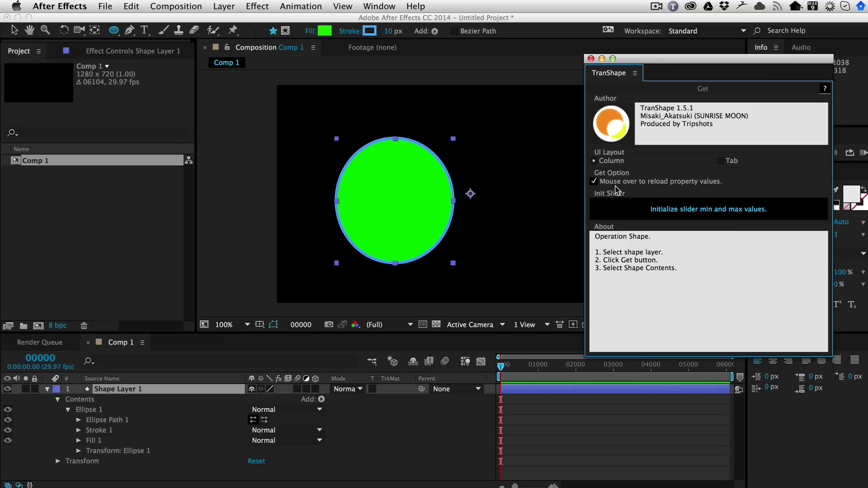
pyautogui.click(820, 91)
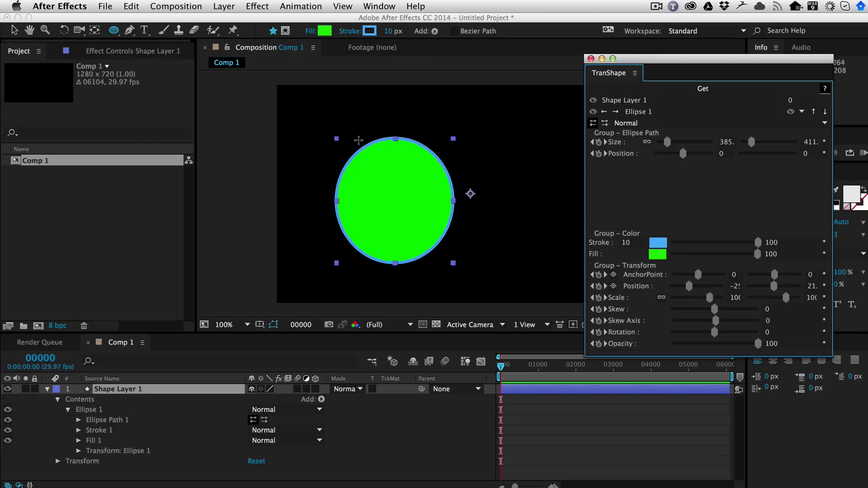
# Draw a star with an outer radius of about 195 above the circle, and view Polystar 1 and Ellipse 1 in TranShape
pyautogui.moveTo(114, 31); pyautogui.dragTo(167, 84)
pyautogui.moveTo(476, 120); pyautogui.dragTo(526, 148)
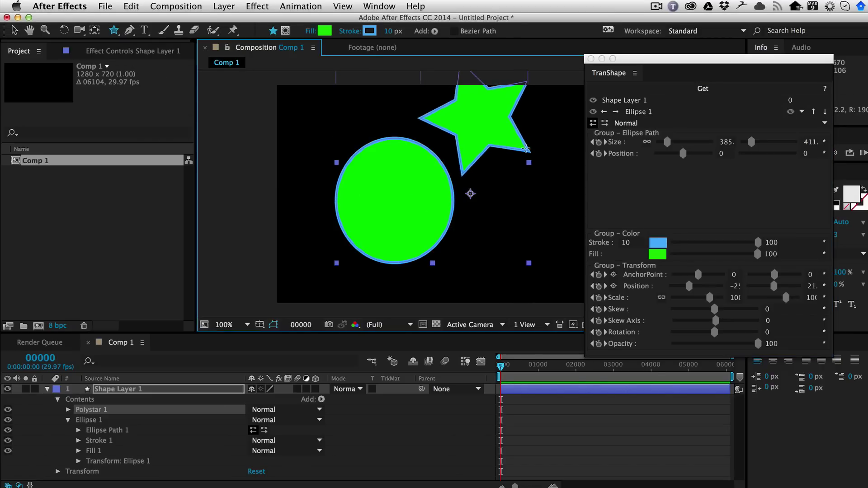
pyautogui.click(802, 112)
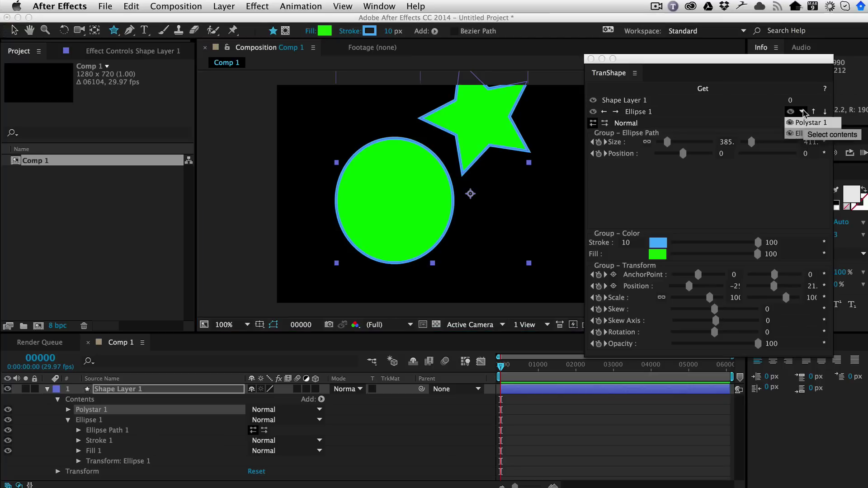
pyautogui.click(825, 127)
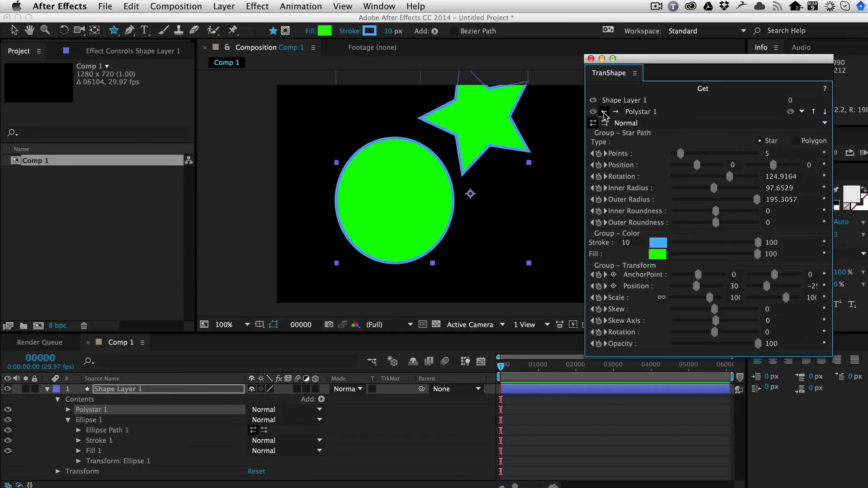
pyautogui.click(616, 113)
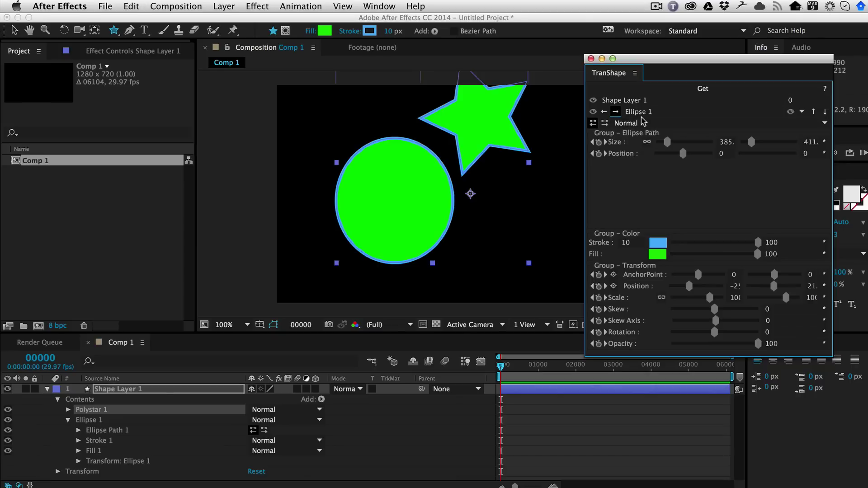
# Draw a rectangle about 235 by 224 below the star and load Rectangle 1 in TranShape, keeping its blending mode Normal
pyautogui.moveTo(114, 30); pyautogui.dragTo(194, 30)
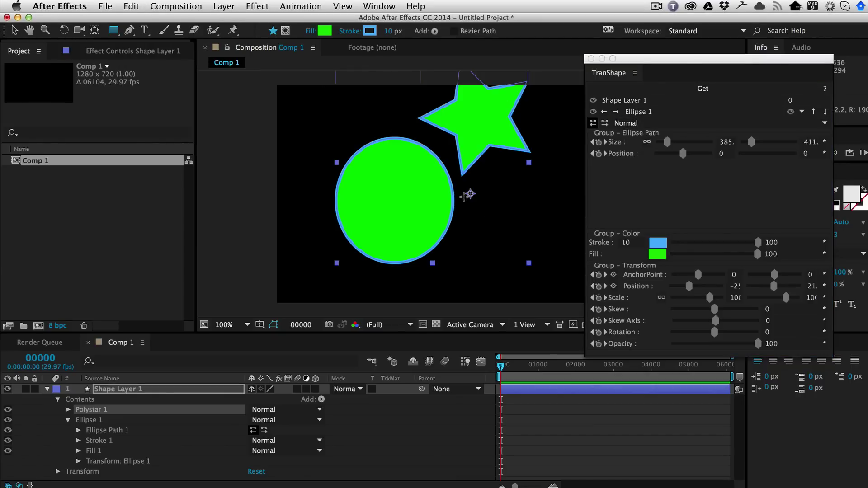
pyautogui.moveTo(480, 201)
pyautogui.mouseDown()
pyautogui.moveTo(528, 259)
pyautogui.moveTo(556, 271)
pyautogui.mouseUp()
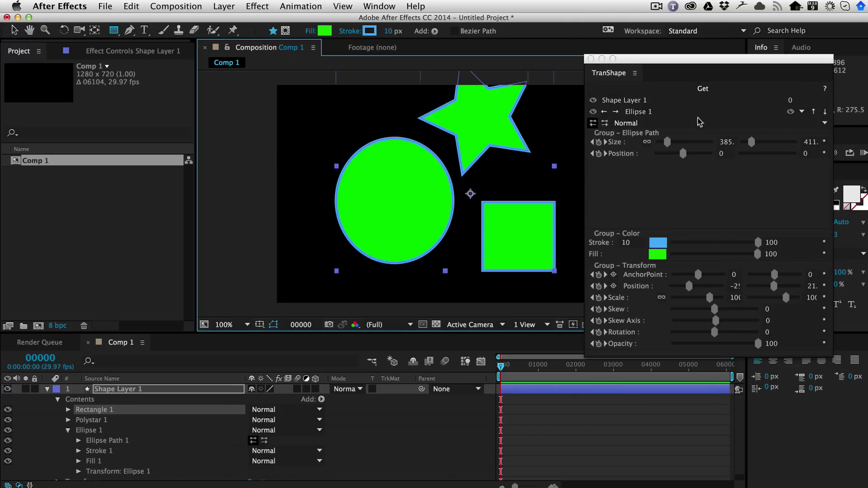
pyautogui.click(802, 112)
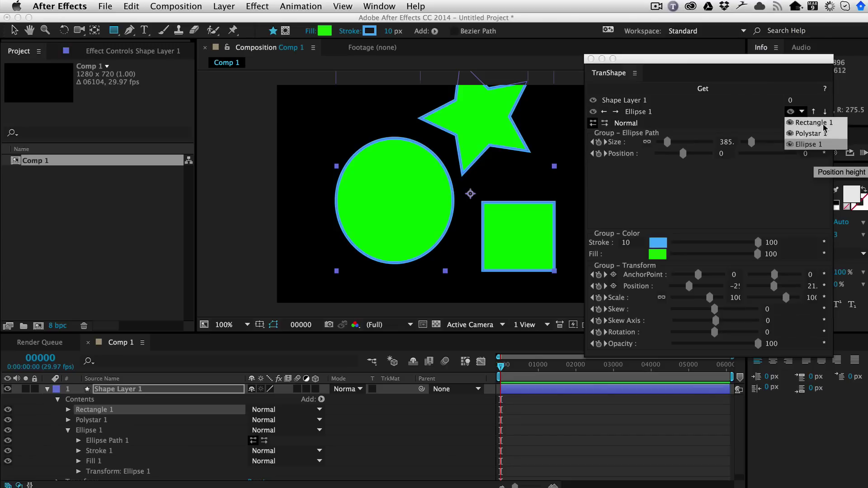
pyautogui.click(805, 122)
pyautogui.click(791, 123)
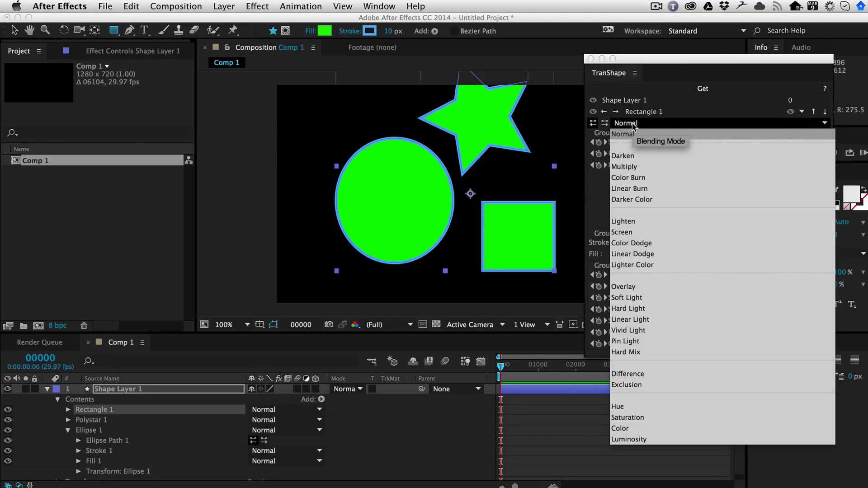
pyautogui.click(626, 135)
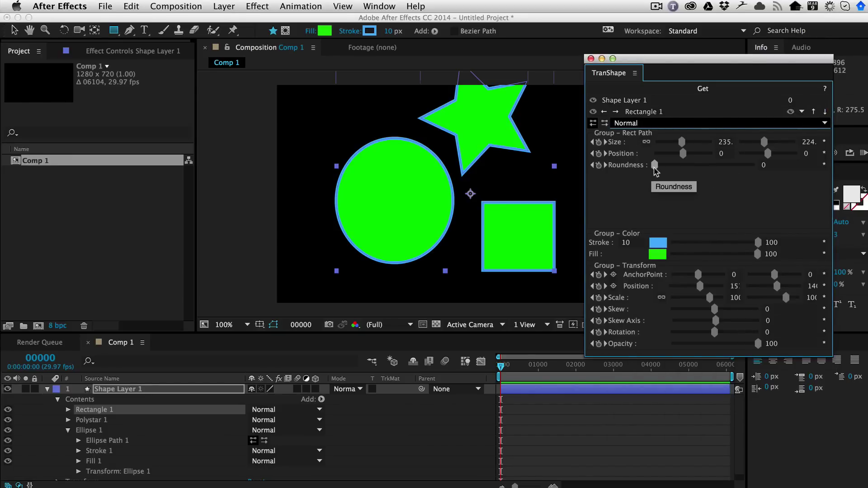
# Set Rectangle 1's roundness to about 33.4 and its horizontal transform position to -100 in TranShape
pyautogui.moveTo(655, 166); pyautogui.dragTo(688, 166)
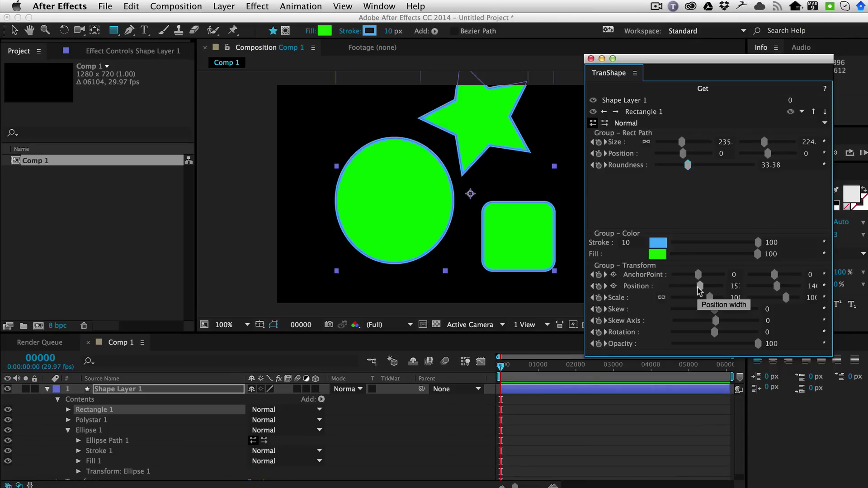
pyautogui.moveTo(700, 286); pyautogui.dragTo(692, 286)
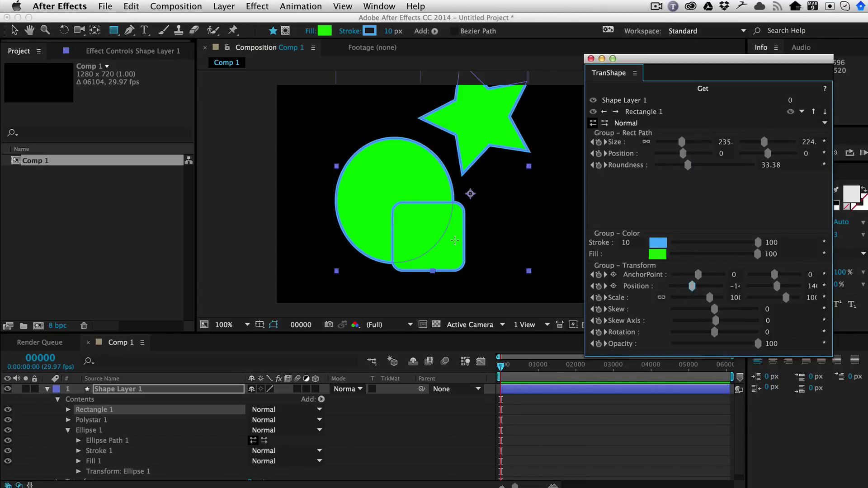
pyautogui.click(736, 286)
pyautogui.moveTo(583, 253); pyautogui.dragTo(546, 253)
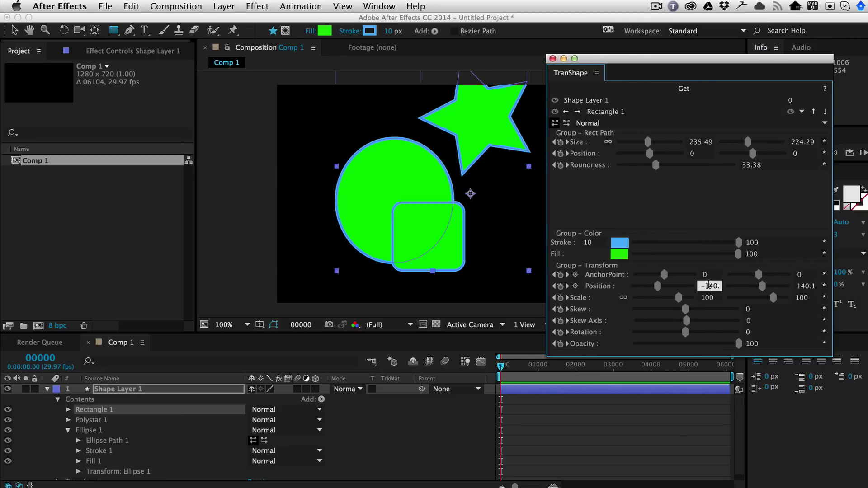
pyautogui.write('-100')
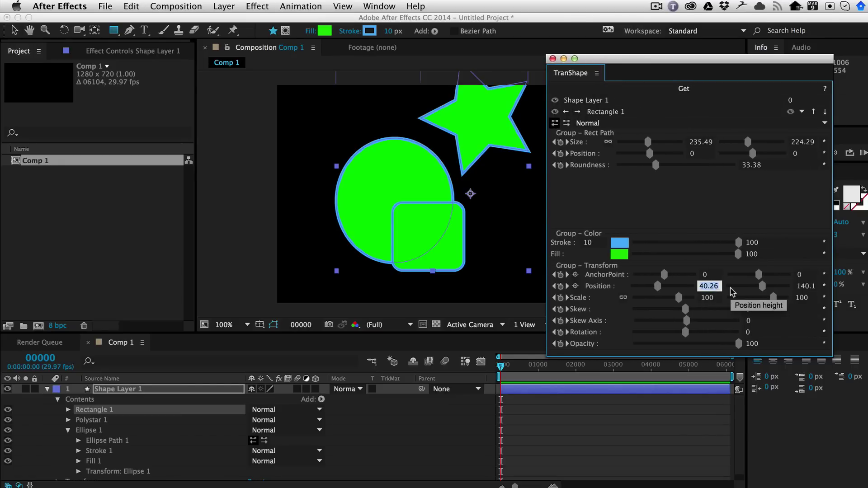
pyautogui.press('Return')
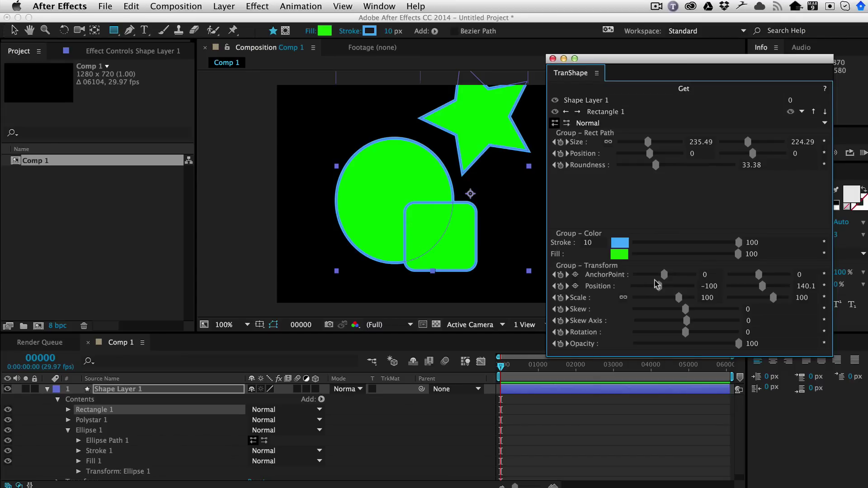
# Check the slider minimum and maximum values for the rectangle's transform Position without changing them
pyautogui.click(825, 292)
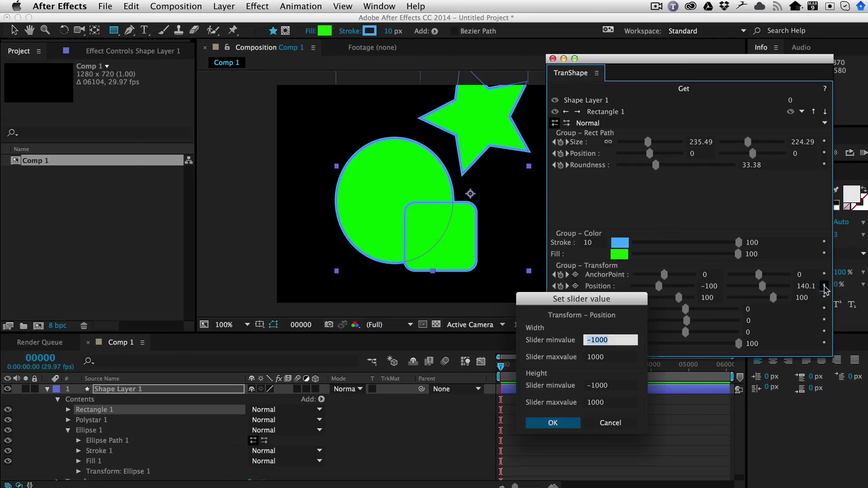
pyautogui.moveTo(575, 295); pyautogui.dragTo(514, 228)
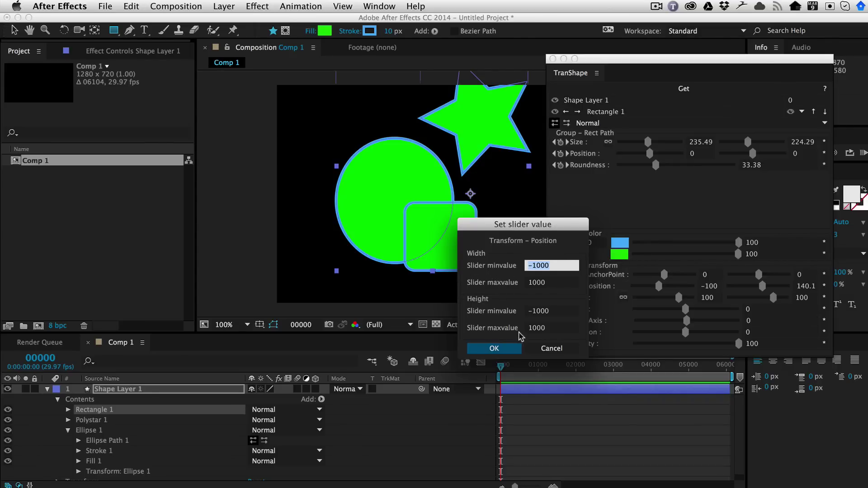
pyautogui.click(549, 352)
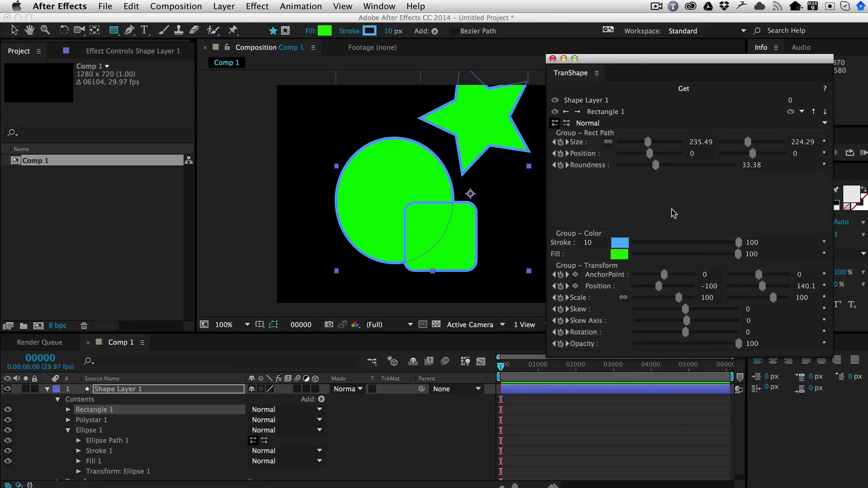
# Switch TranShape's UI layout to Tab and reopen the script to apply it
pyautogui.click(825, 90)
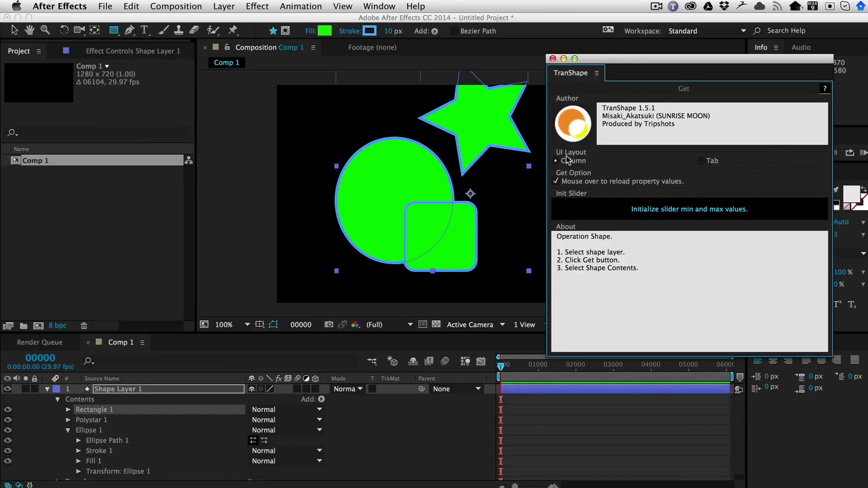
pyautogui.click(825, 90)
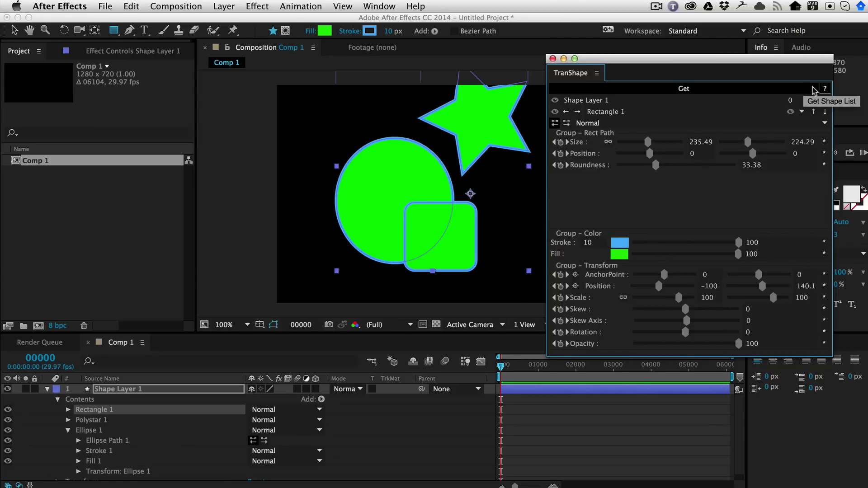
pyautogui.click(826, 90)
pyautogui.click(702, 161)
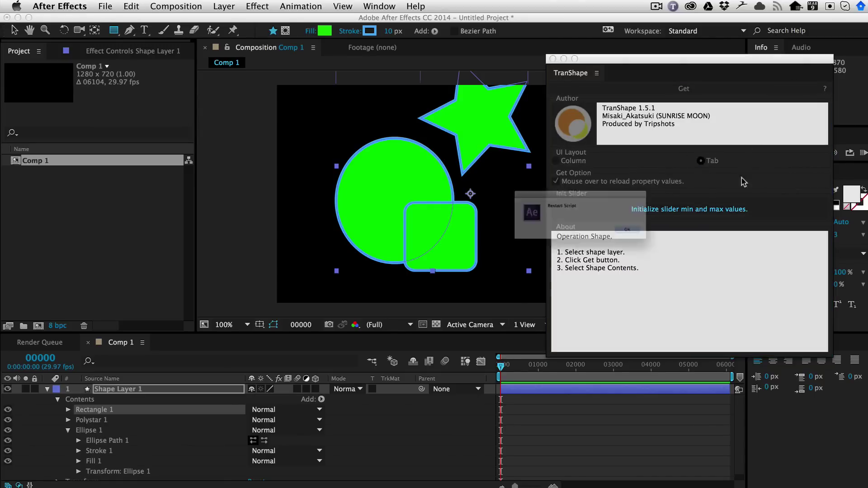
pyautogui.click(670, 243)
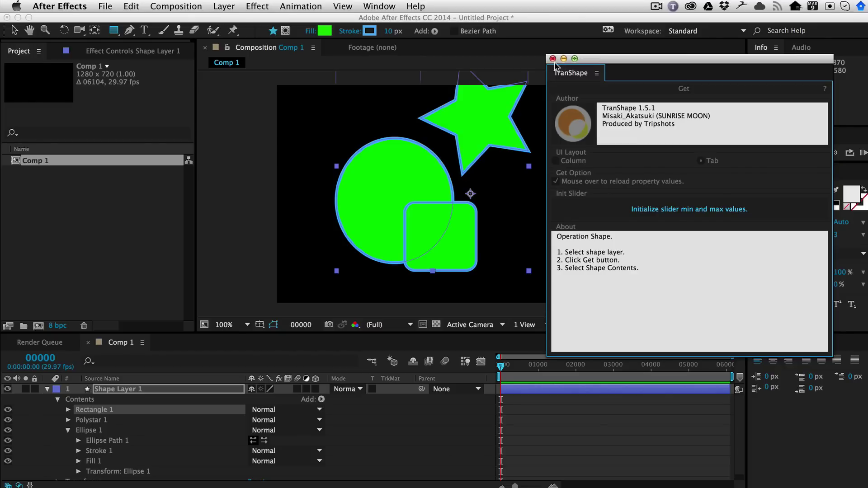
pyautogui.click(553, 59)
pyautogui.click(379, 7)
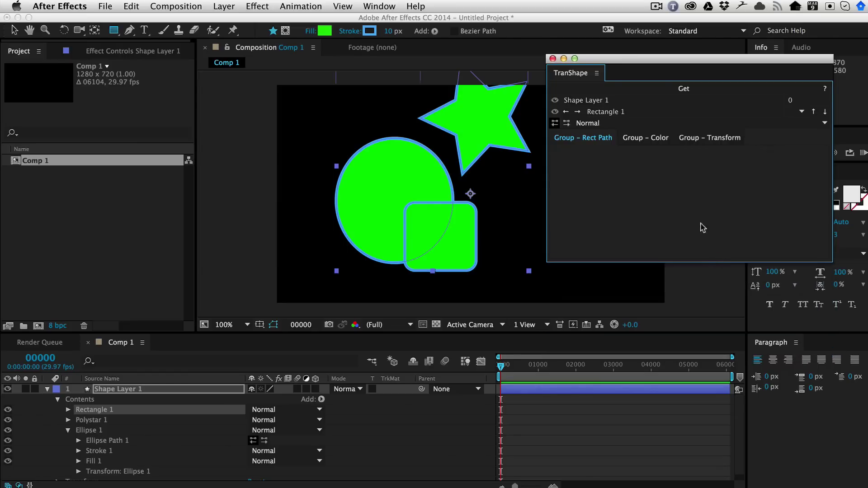
# Look through TranShape's Rect Path, Color and Transform property groups for Rectangle 1
pyautogui.click(632, 137)
pyautogui.click(711, 139)
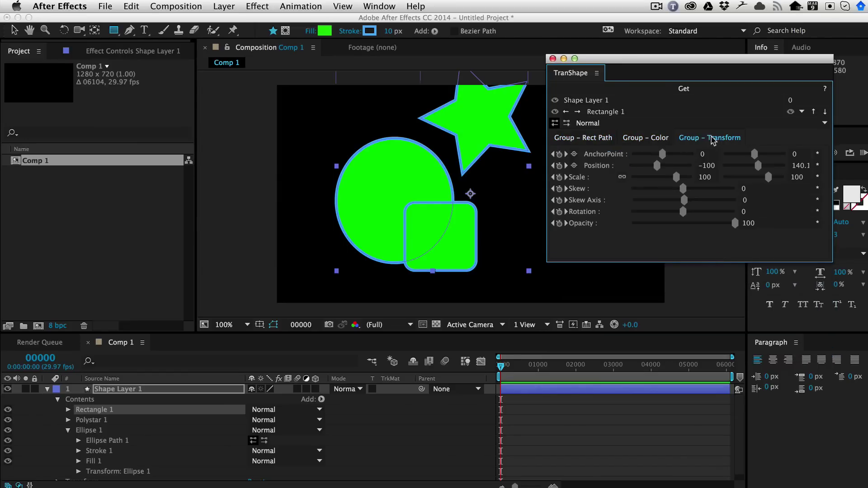
pyautogui.click(657, 138)
pyautogui.click(596, 139)
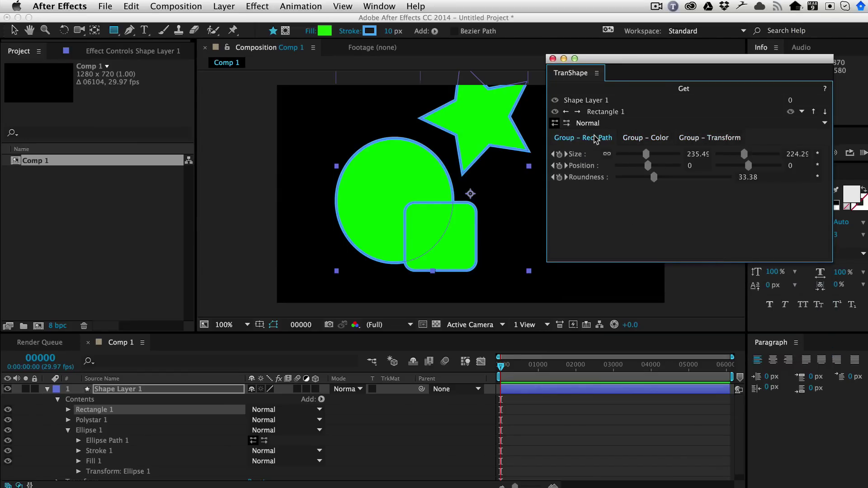
pyautogui.click(650, 138)
pyautogui.click(727, 138)
pyautogui.click(661, 138)
pyautogui.click(585, 138)
# Check TranShape's option for initializing slider min and max values, decline the reset and return to the shape properties
pyautogui.click(825, 89)
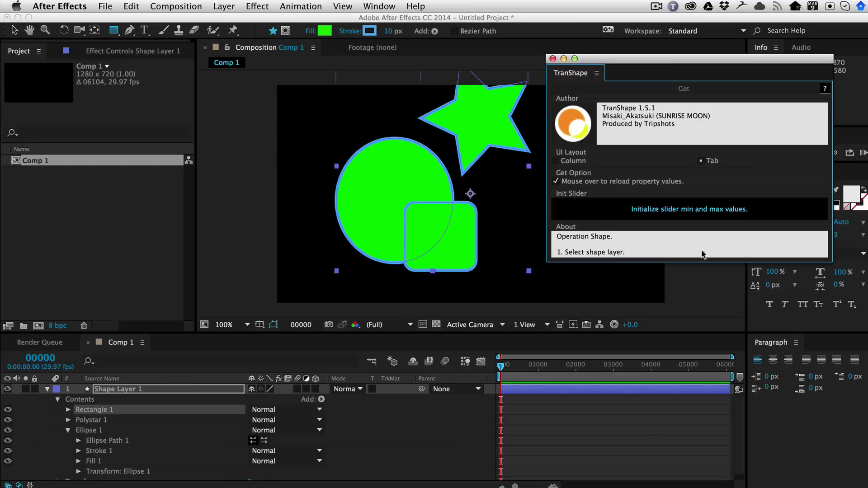
pyautogui.click(690, 213)
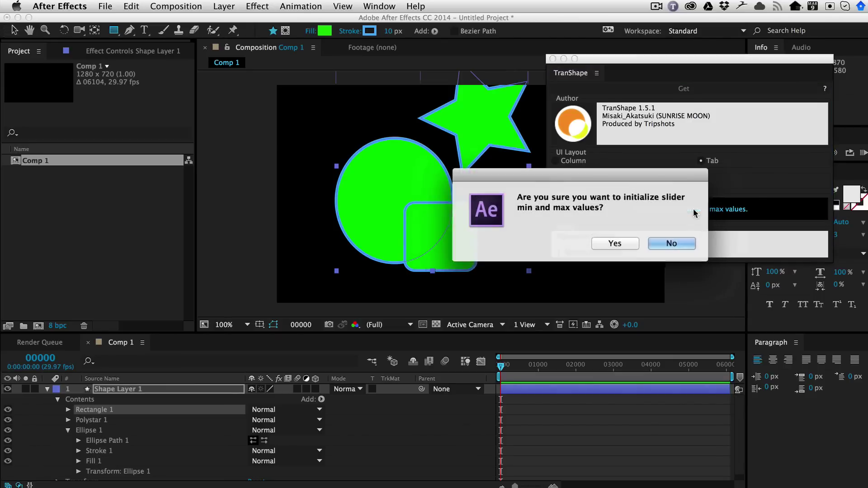
pyautogui.click(679, 245)
pyautogui.click(826, 89)
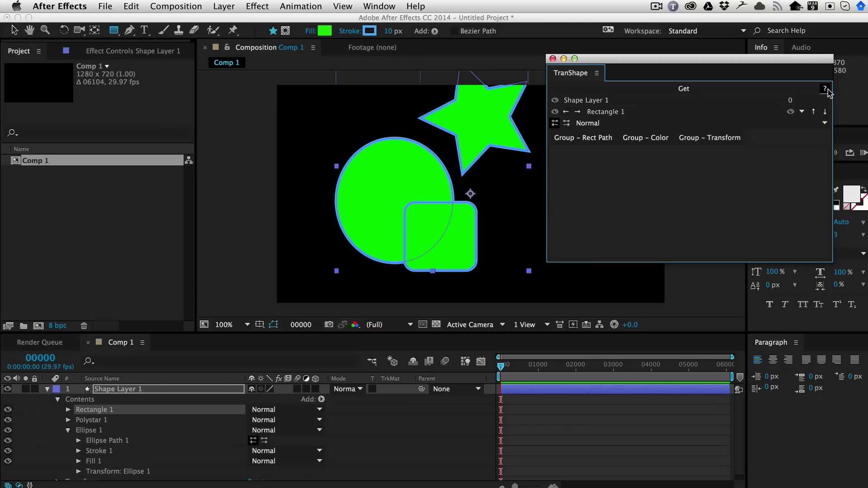